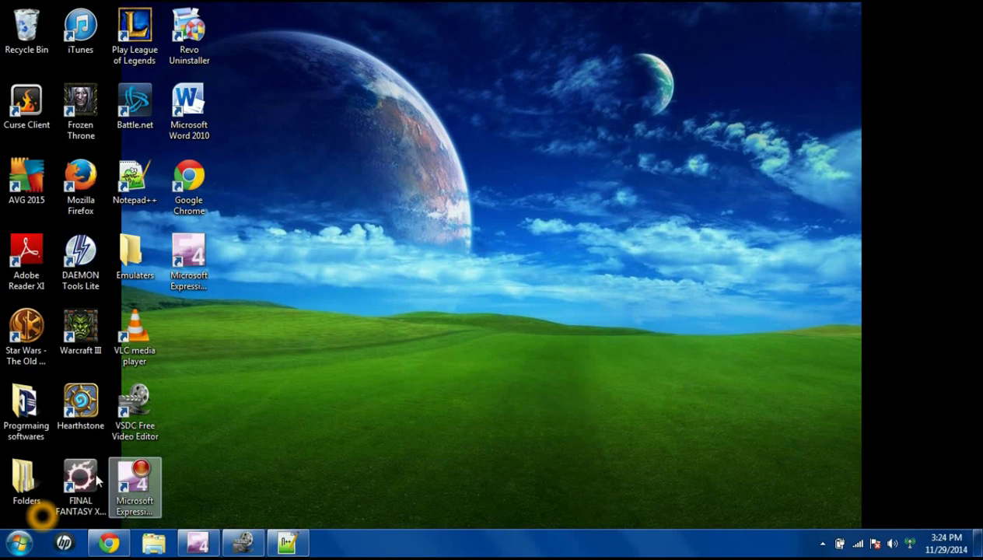
# Step: Start Internet Explorer and open the LAN settings within its Internet options
pyautogui.click(28, 540)
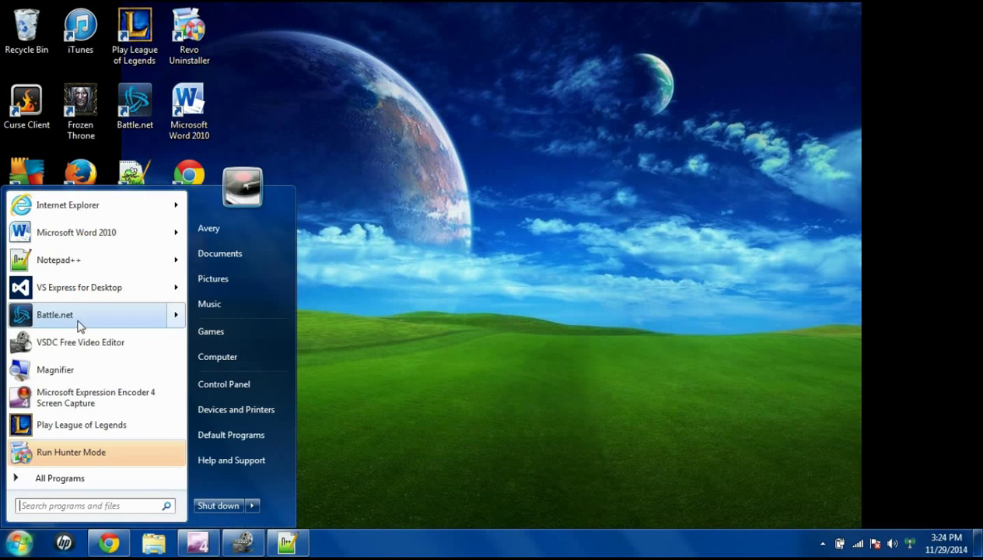
pyautogui.moveTo(81, 215)
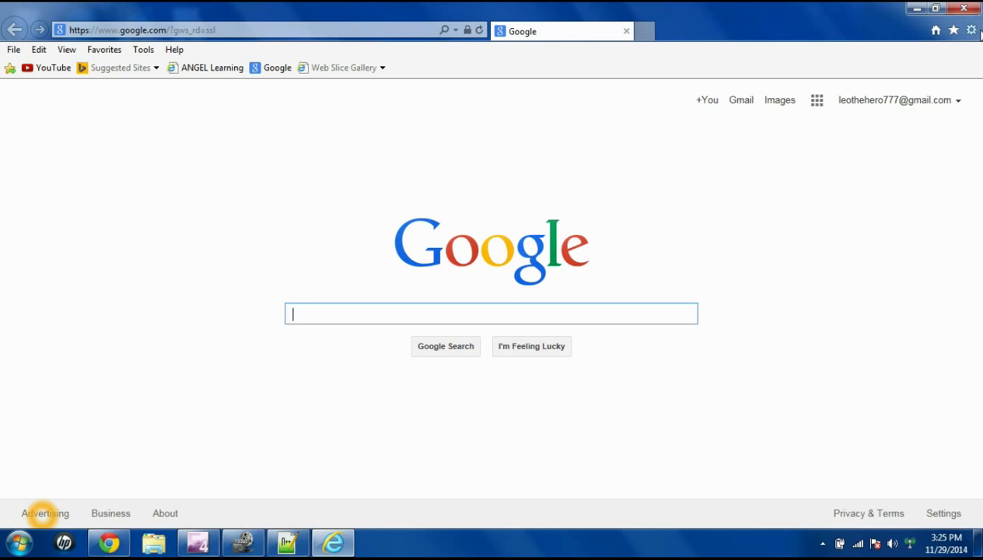
pyautogui.click(973, 30)
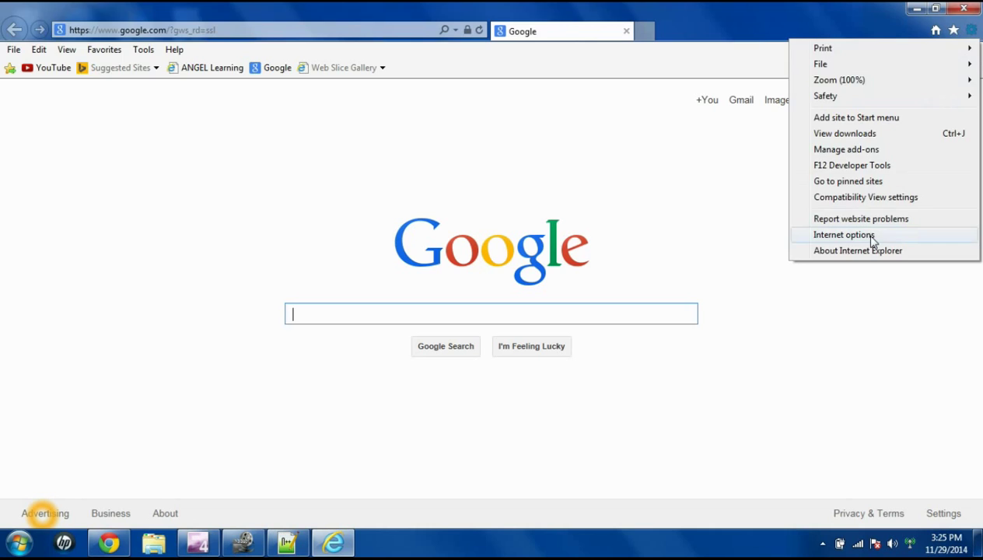
pyautogui.click(844, 235)
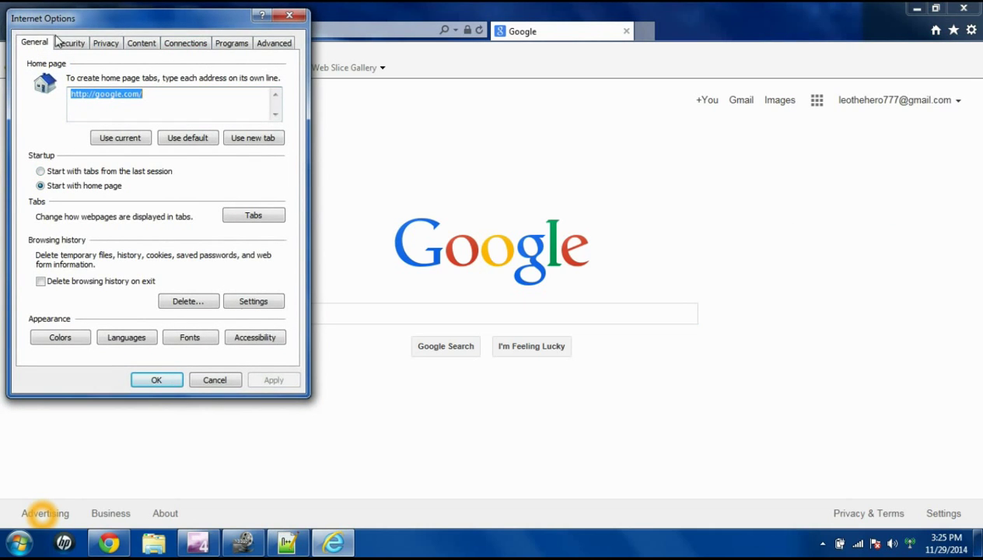
pyautogui.click(201, 48)
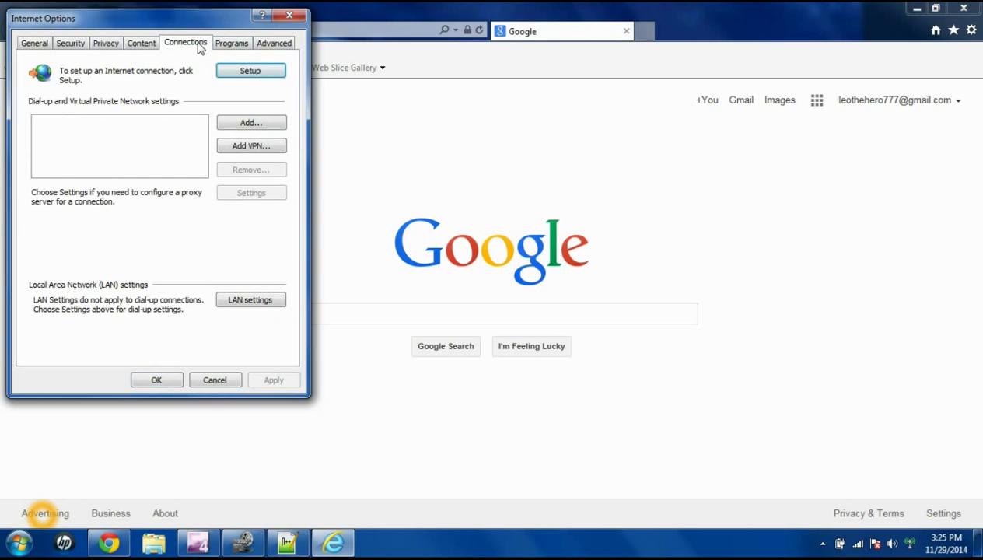
pyautogui.click(266, 306)
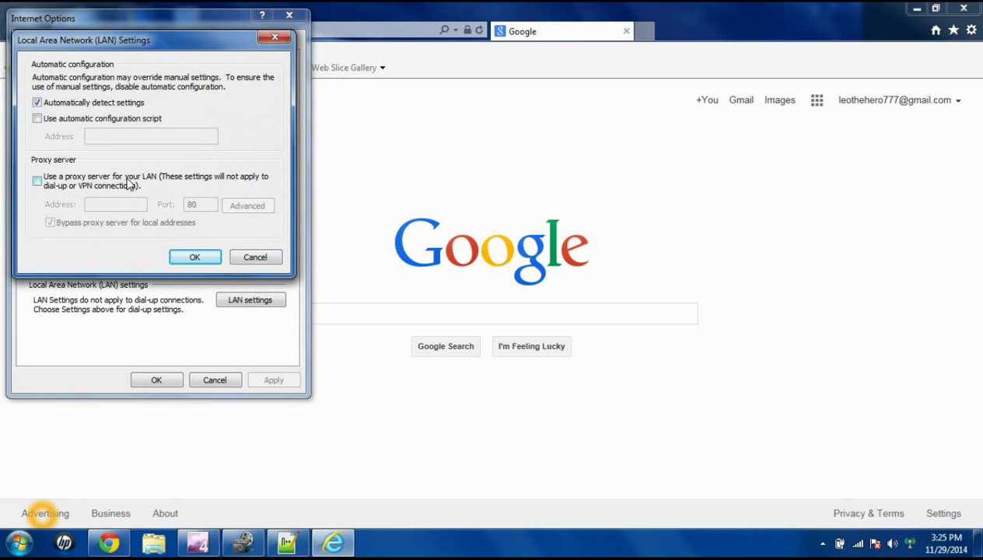
# Step: Leave the LAN proxy server option unchecked, accept the connection settings and close Internet Explorer
pyautogui.click(37, 181)
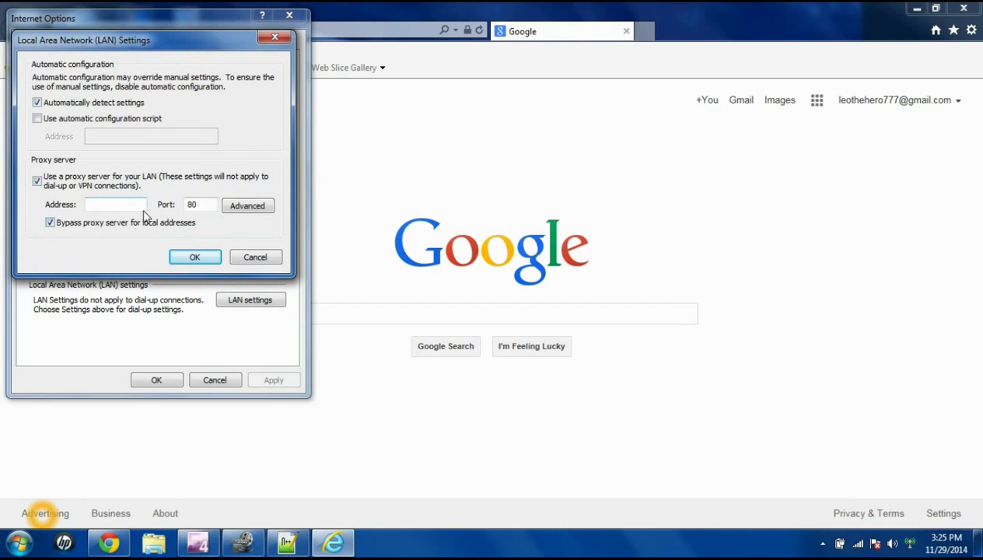
pyautogui.click(38, 182)
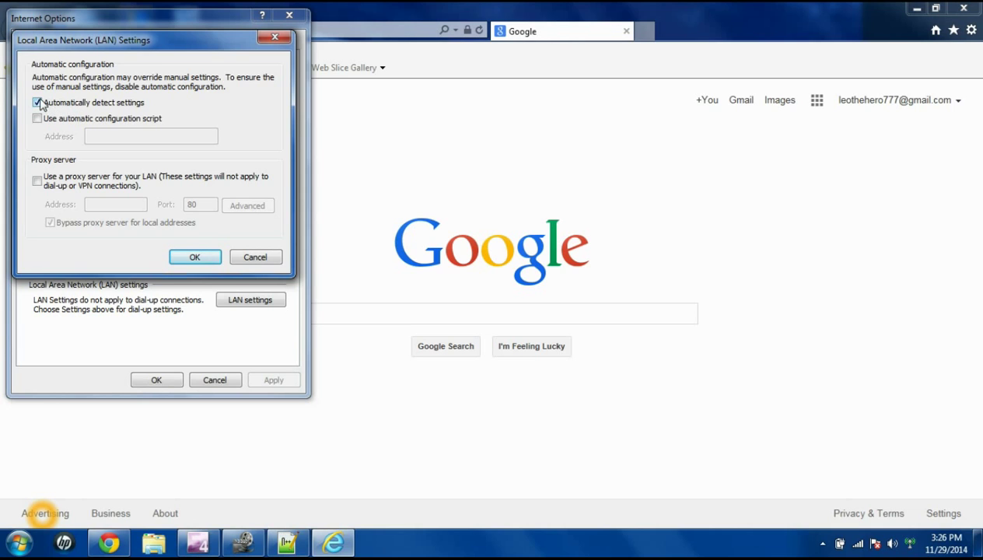
pyautogui.click(186, 256)
pyautogui.click(156, 381)
pyautogui.click(964, 8)
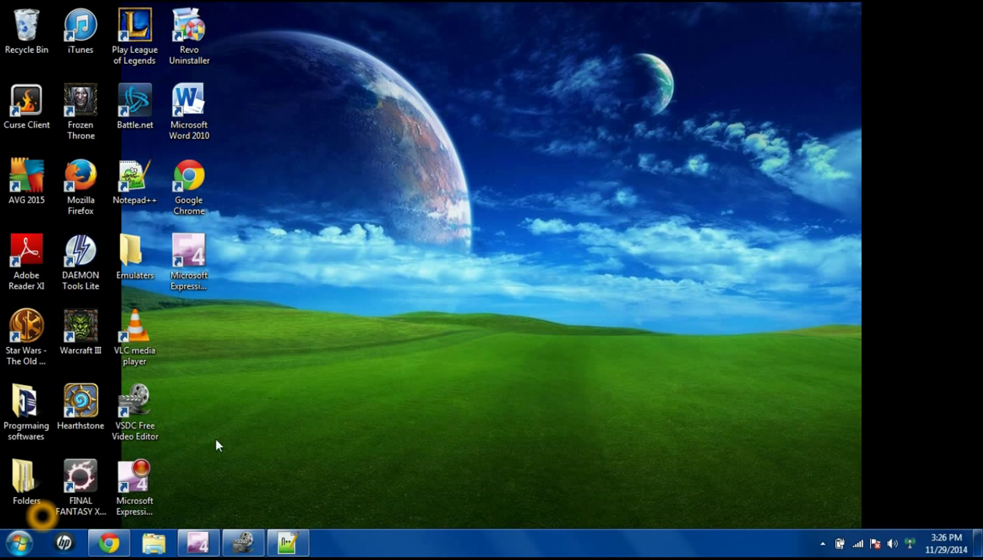
# Step: Switch to Google Chrome, load its home page and open the browser settings
pyautogui.click(117, 546)
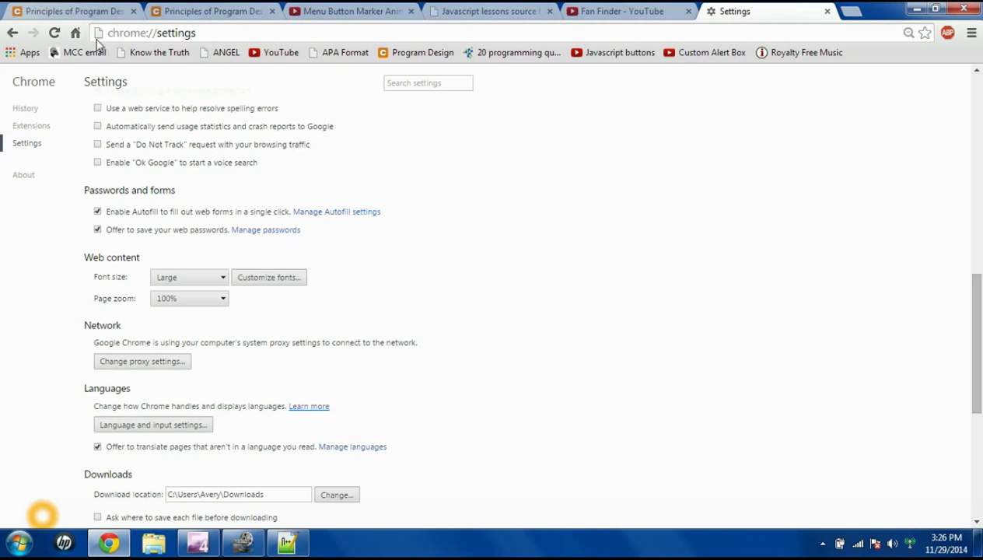
pyautogui.click(76, 33)
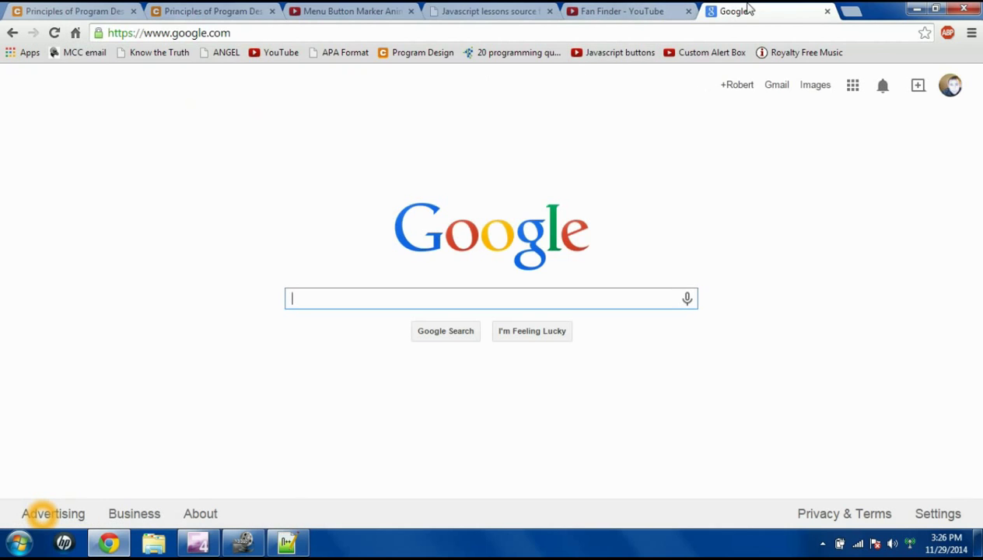
pyautogui.click(971, 33)
pyautogui.click(858, 317)
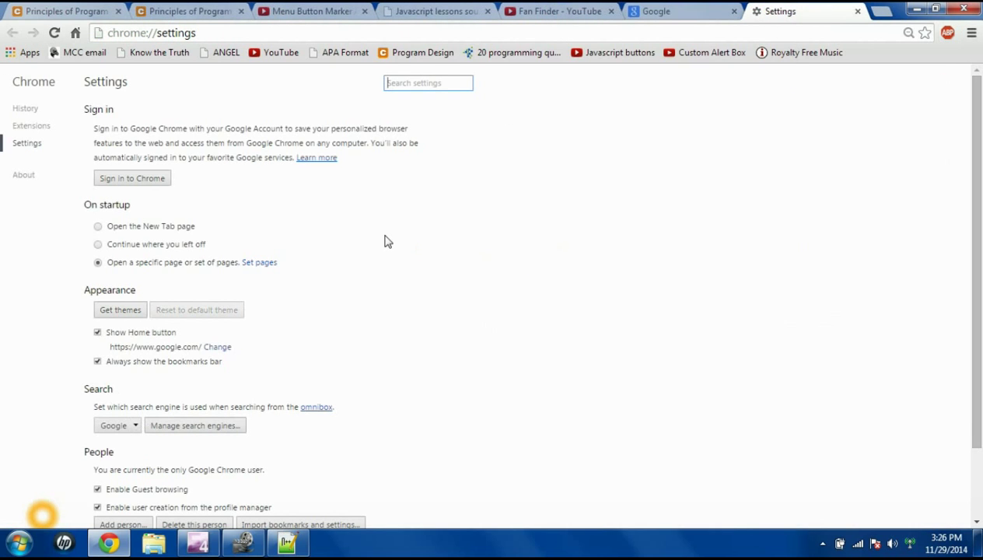
# Step: Reveal Chrome's advanced settings and open the system proxy settings from the Network section
pyautogui.scroll(-2, 387, 241)
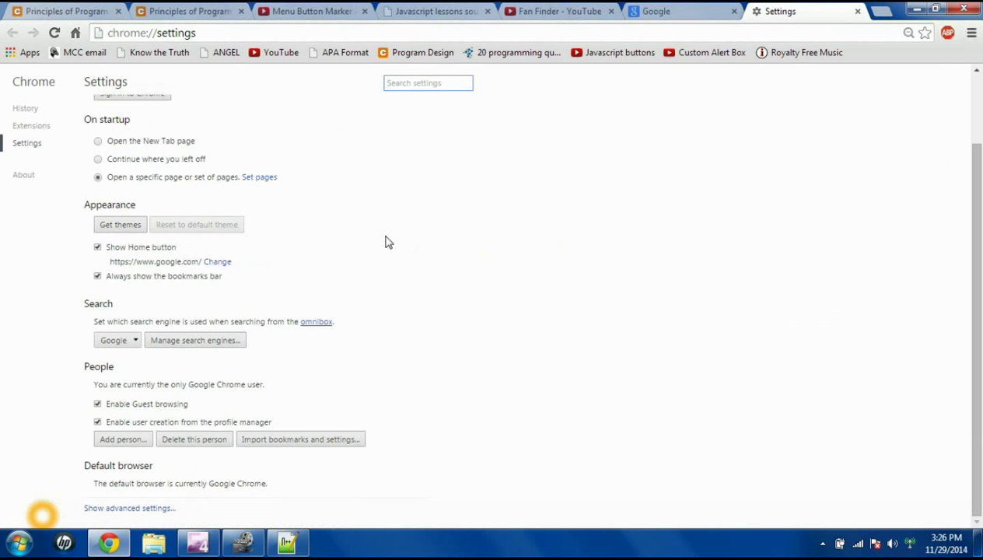
pyautogui.click(147, 510)
pyautogui.scroll(-8, 345, 430)
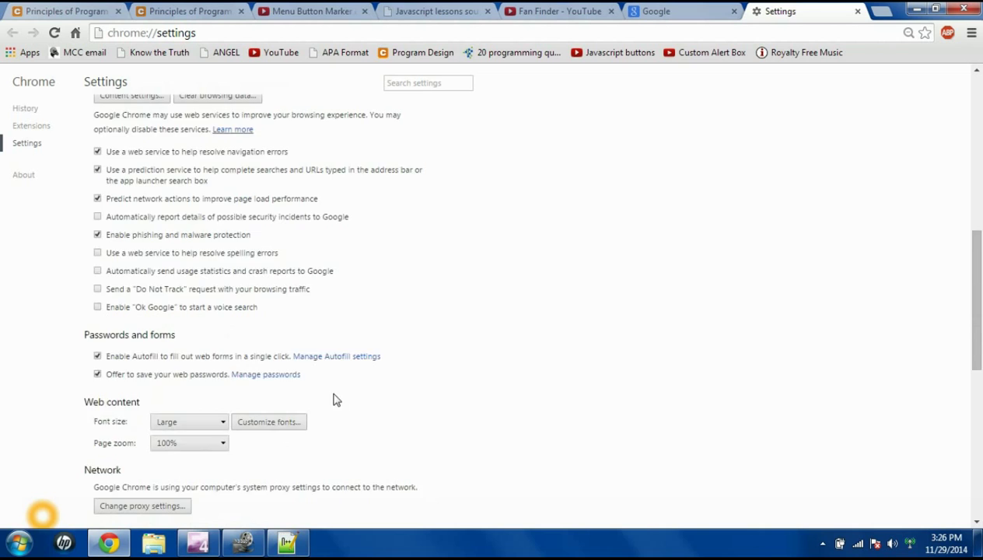
pyautogui.scroll(-2, 305, 327)
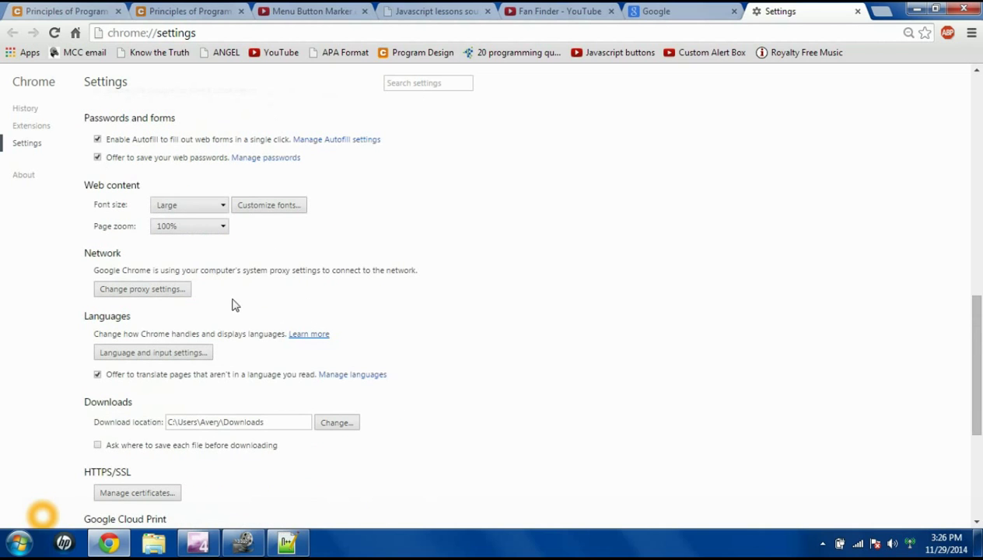
pyautogui.click(160, 291)
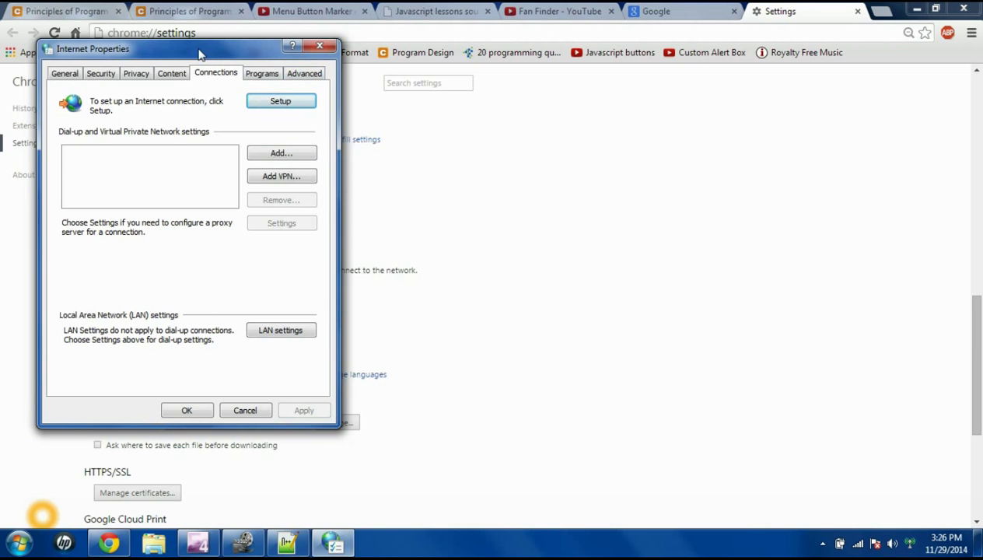
pyautogui.moveTo(199, 55); pyautogui.dragTo(247, 51)
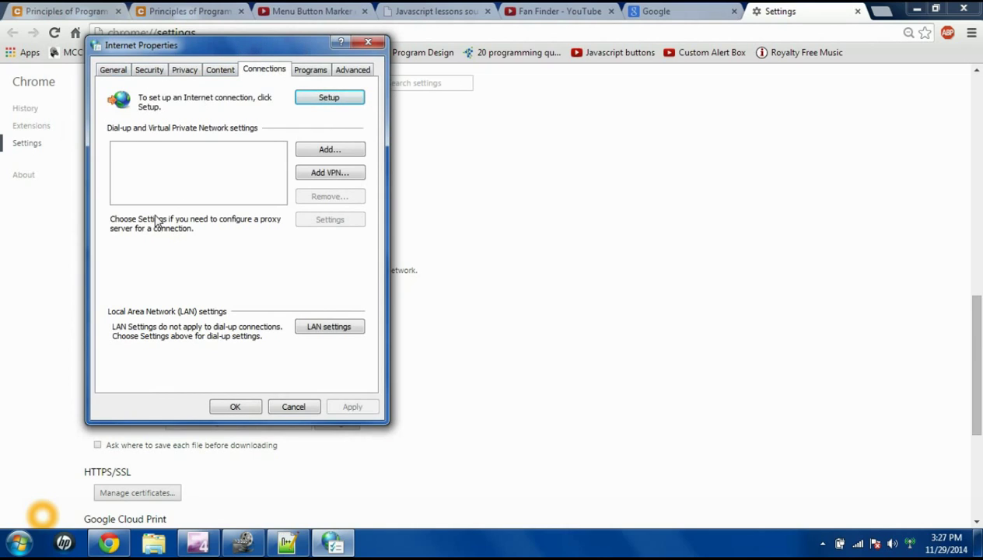
# Step: Close the Internet Properties dialog and the Chrome settings page, and minimize the browser
pyautogui.click(368, 41)
pyautogui.click(857, 11)
pyautogui.click(919, 9)
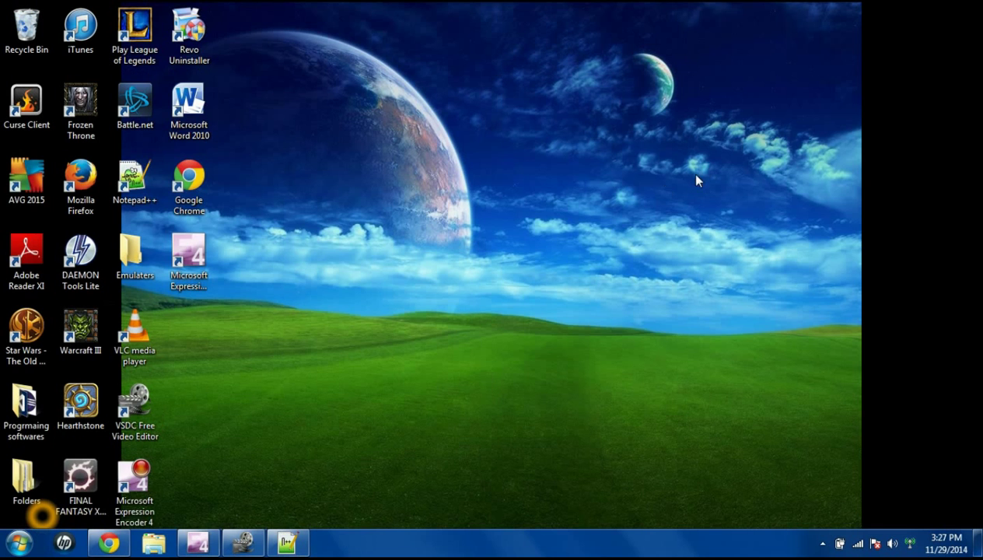
# Step: Open Internet Options through the Network and Sharing Center in Control Panel
pyautogui.click(19, 542)
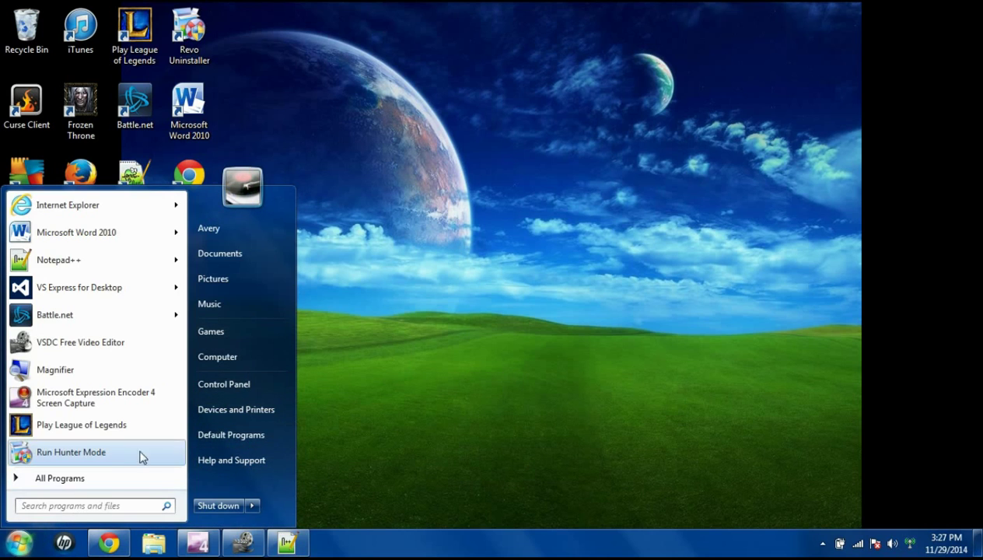
pyautogui.click(232, 386)
pyautogui.click(474, 224)
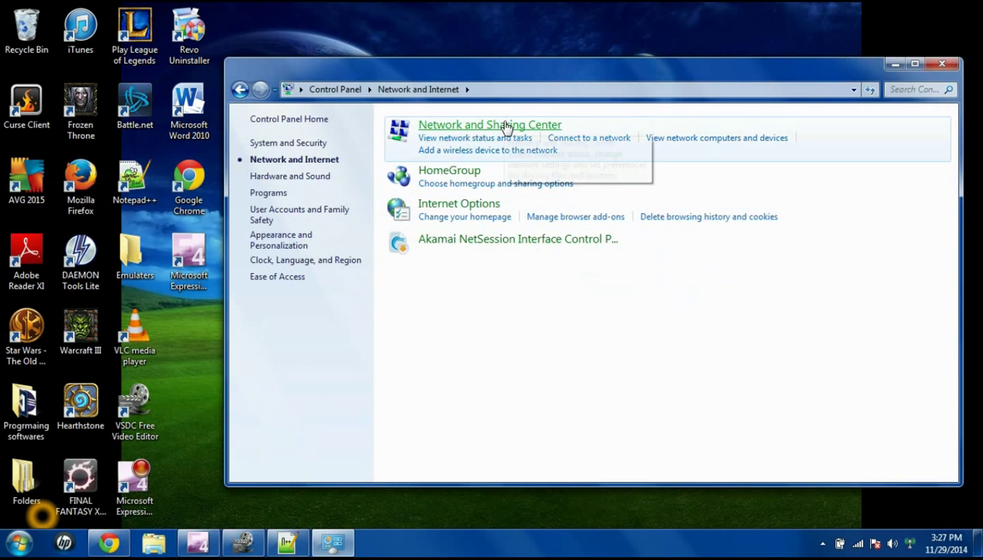
pyautogui.click(505, 126)
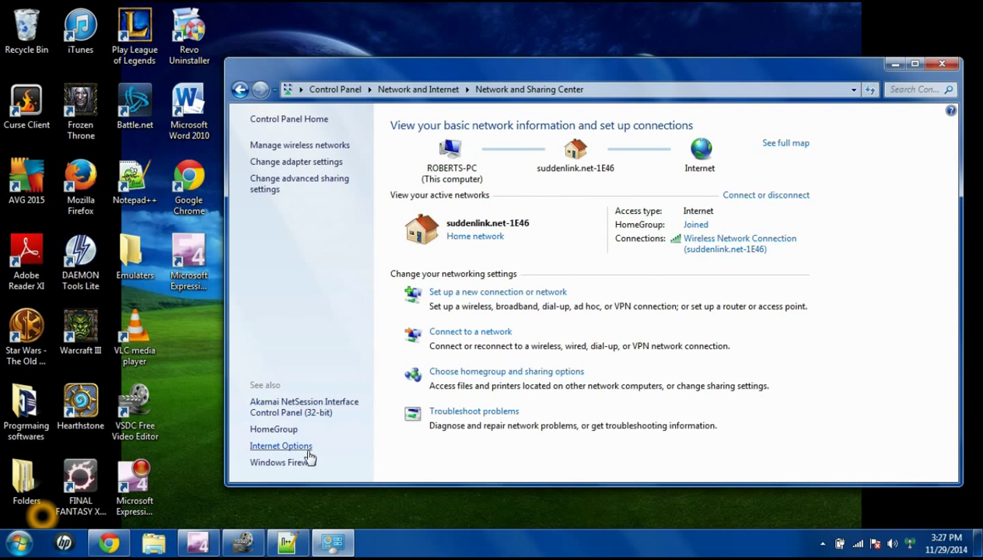
pyautogui.click(302, 450)
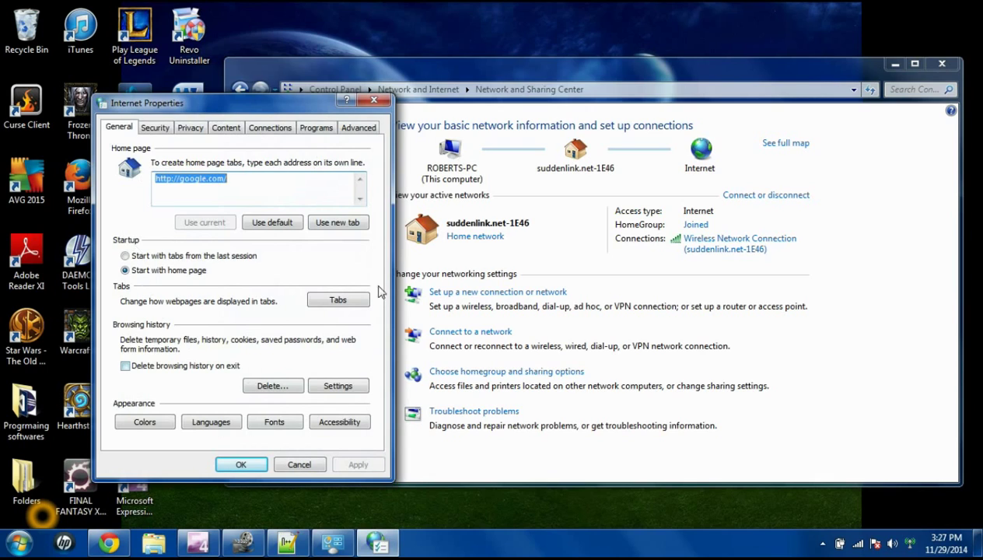
# Step: Review the automatic detection and proxy options in the LAN settings and accept them
pyautogui.click(270, 128)
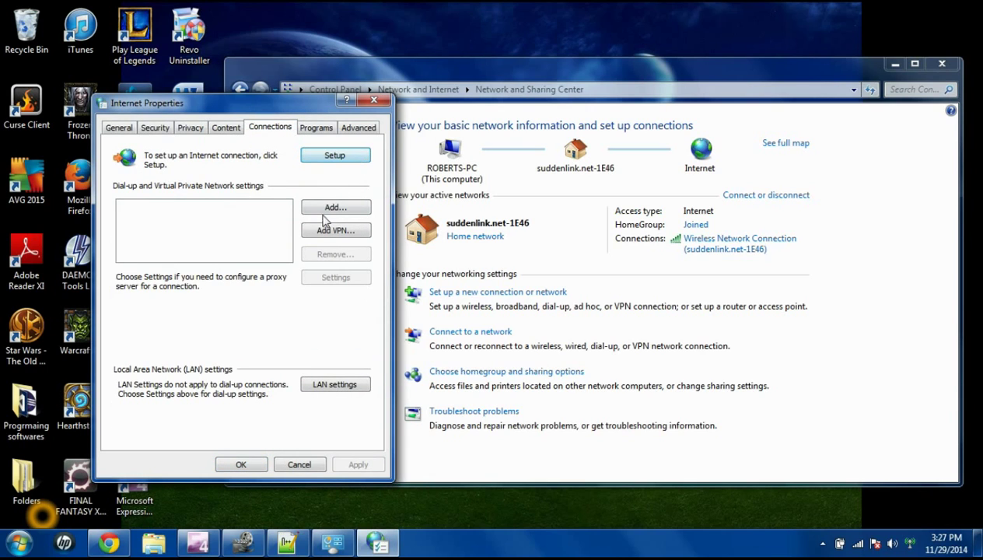
pyautogui.click(340, 385)
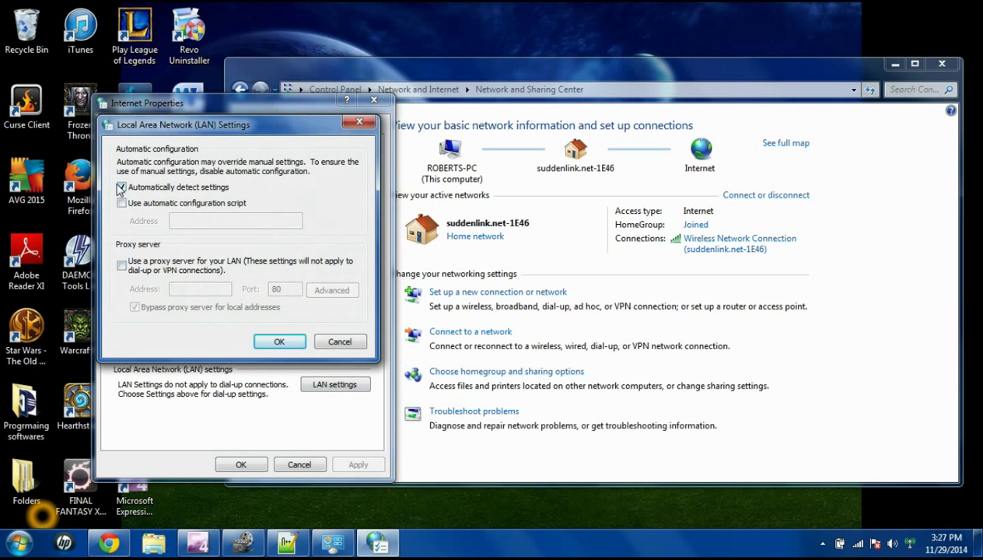
pyautogui.click(278, 345)
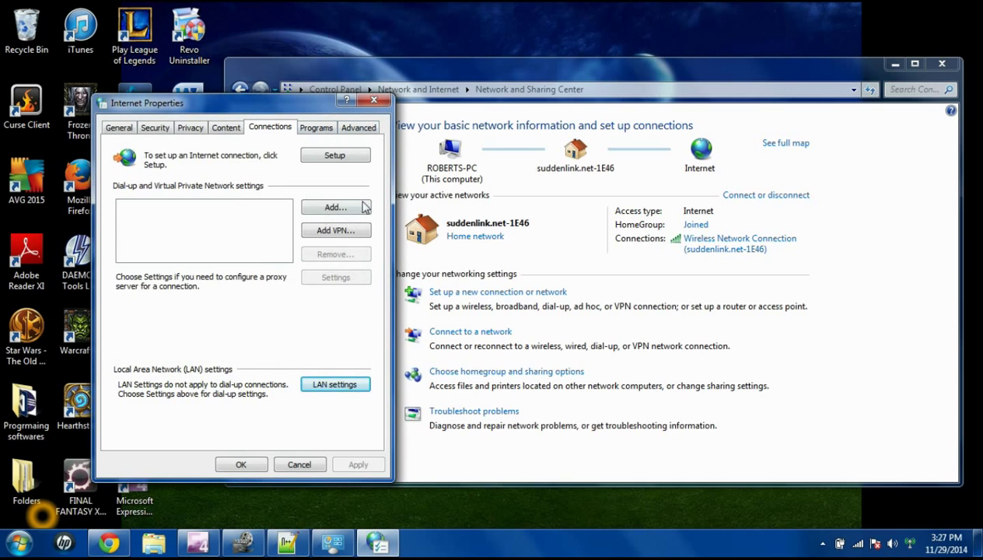
# Step: Reset all Internet Explorer settings to their defaults without deleting personal settings
pyautogui.click(357, 133)
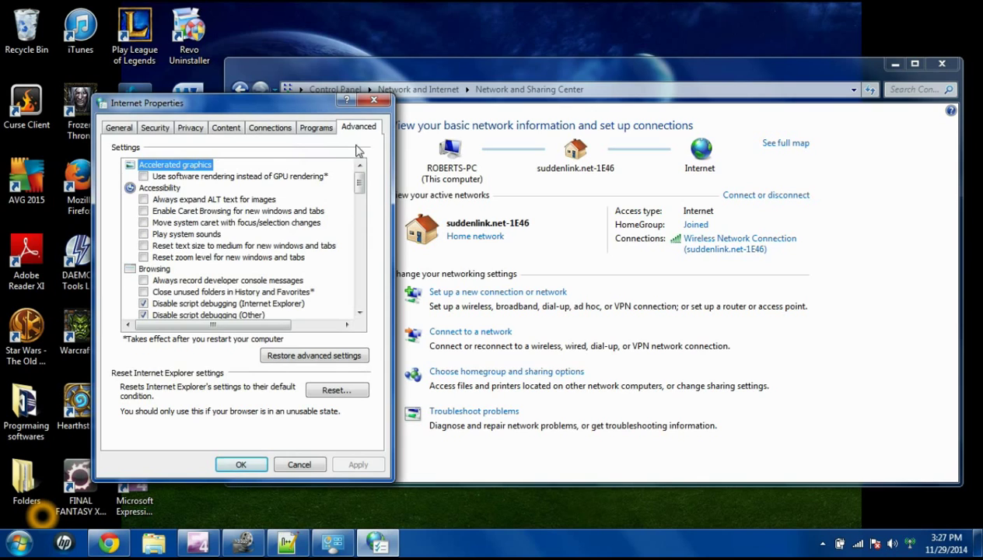
pyautogui.click(335, 390)
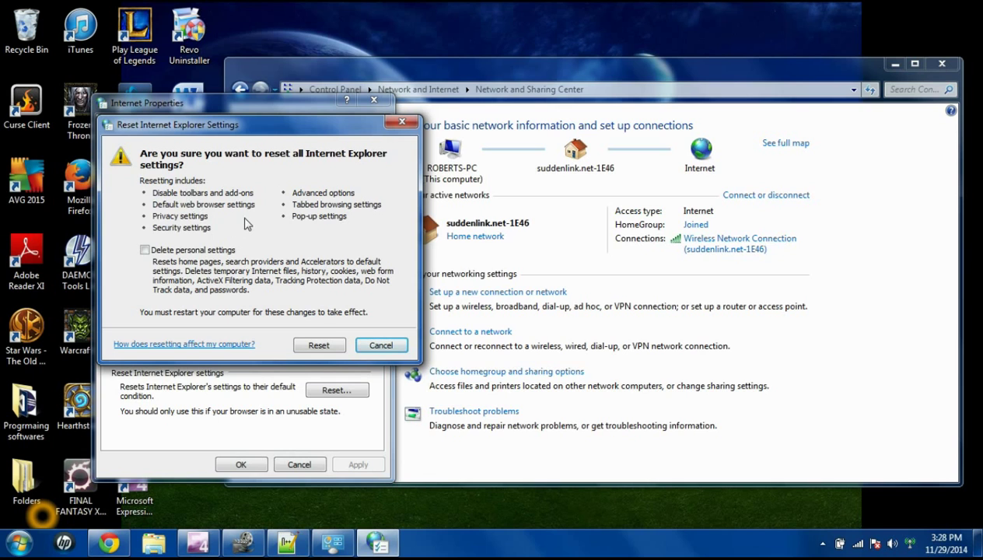
pyautogui.click(320, 344)
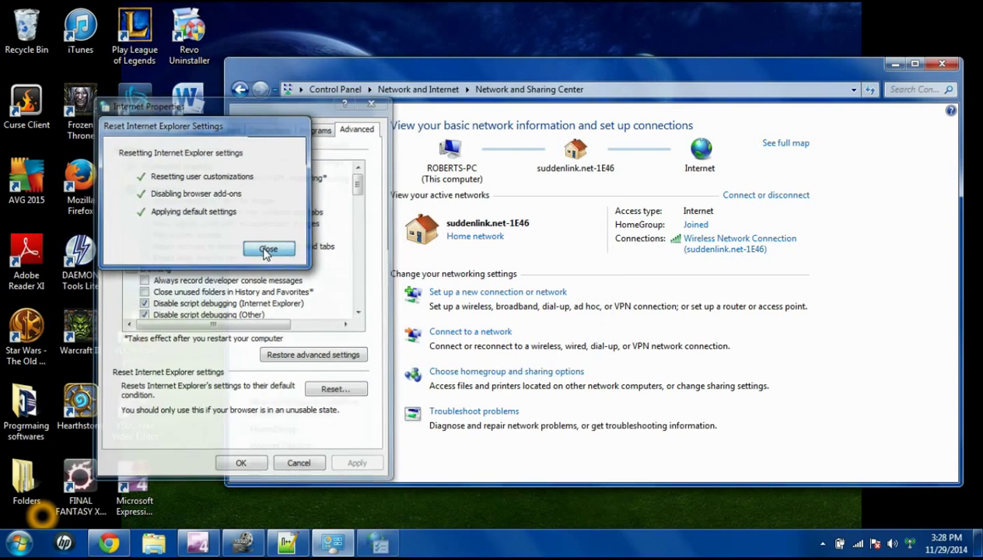
pyautogui.click(269, 249)
# Step: Start Internet Explorer, accept the recommended security and compatibility settings, close the welcome page and maximize the window
pyautogui.click(20, 542)
pyautogui.click(106, 201)
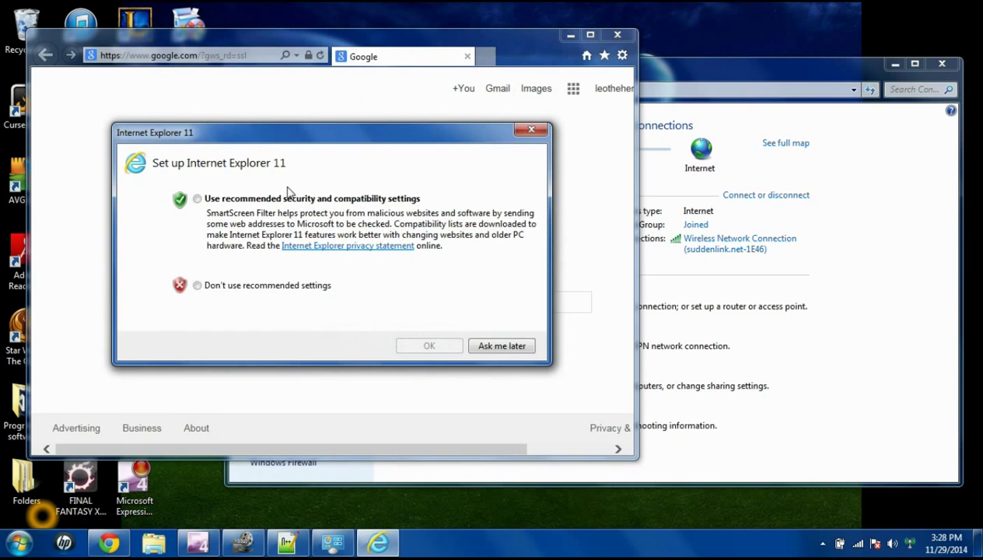
pyautogui.click(224, 201)
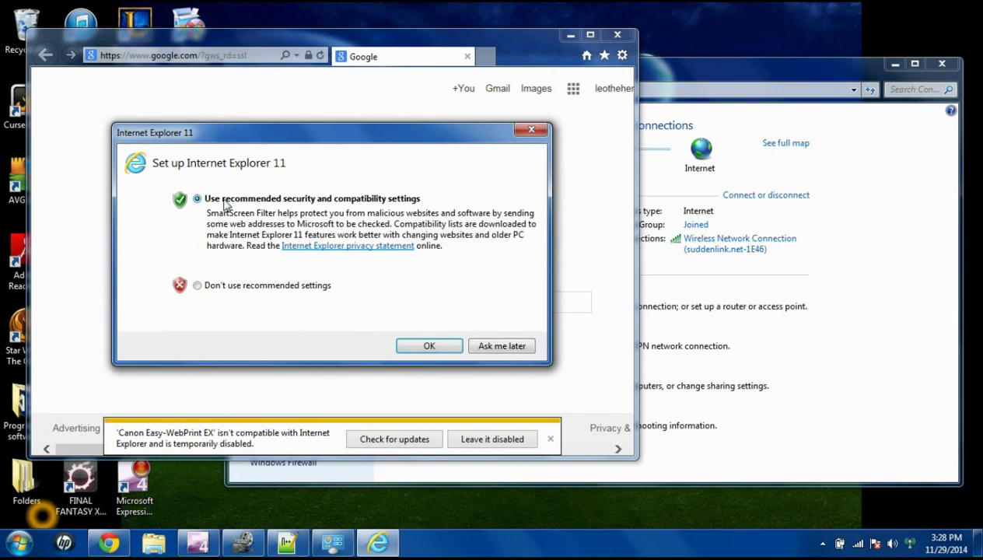
pyautogui.click(429, 345)
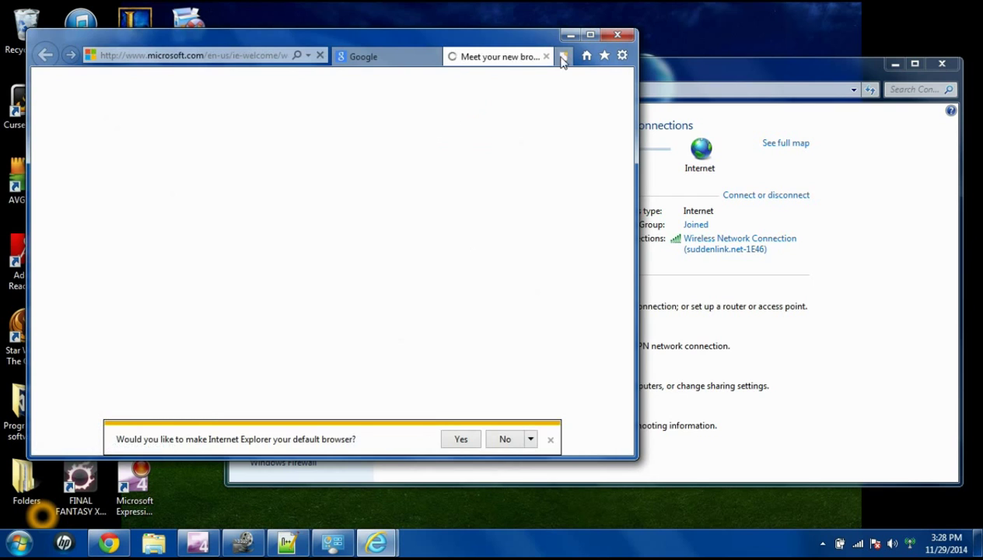
pyautogui.click(546, 56)
pyautogui.click(590, 35)
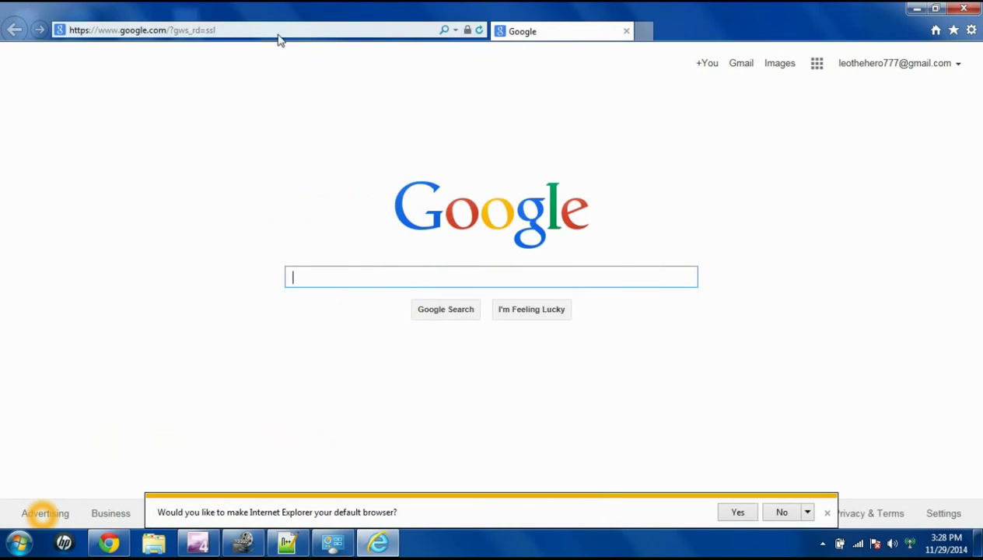
# Step: Show the Menu bar and Favorites bar in Internet Explorer, and return to the Network and Sharing Center window
pyautogui.rightClick(672, 33)
pyautogui.click(726, 37)
pyautogui.rightClick(724, 38)
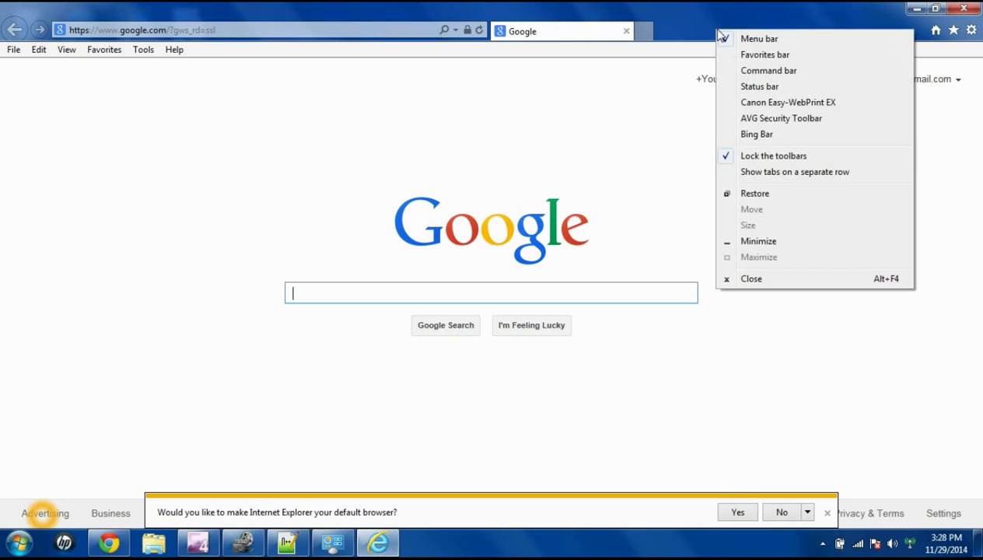
pyautogui.click(784, 56)
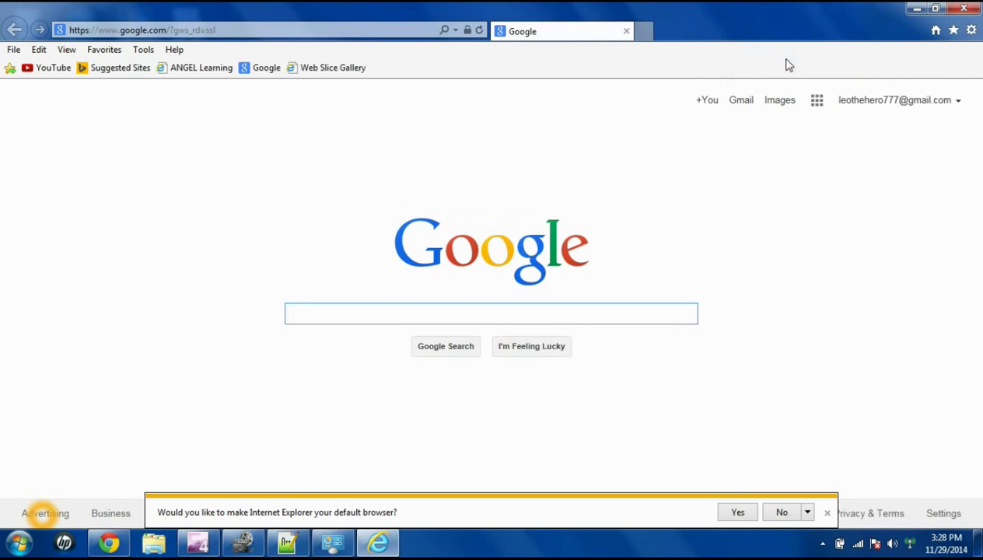
pyautogui.click(915, 9)
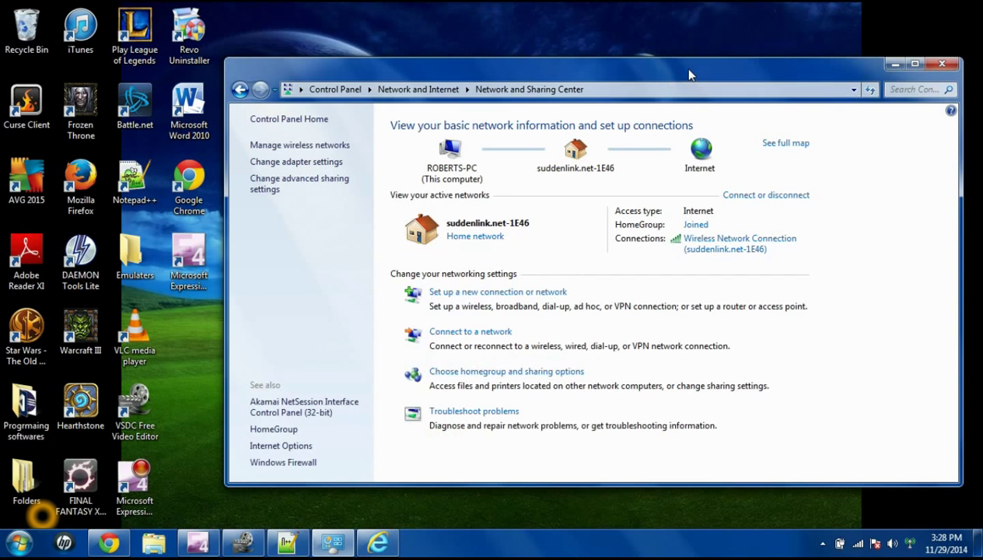
pyautogui.moveTo(688, 74); pyautogui.dragTo(576, 48)
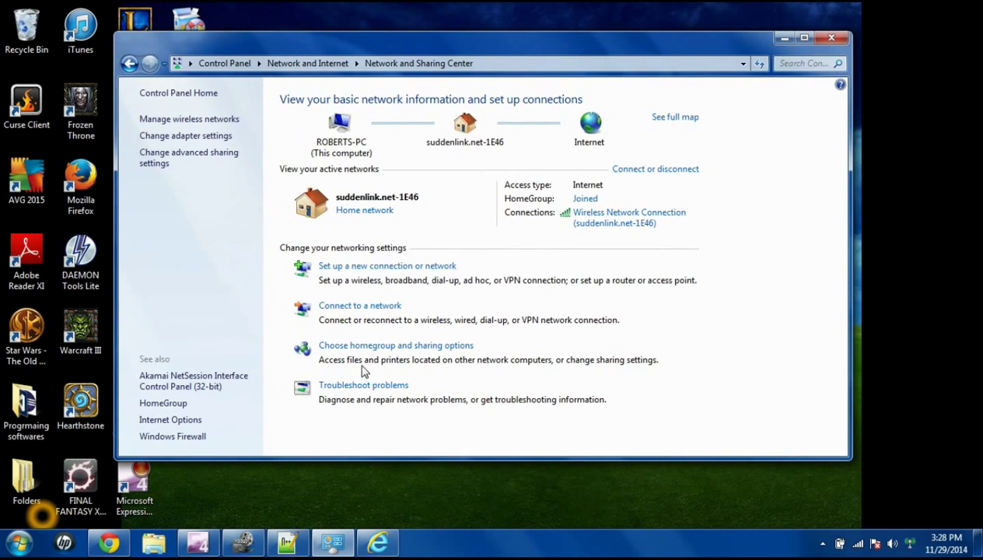